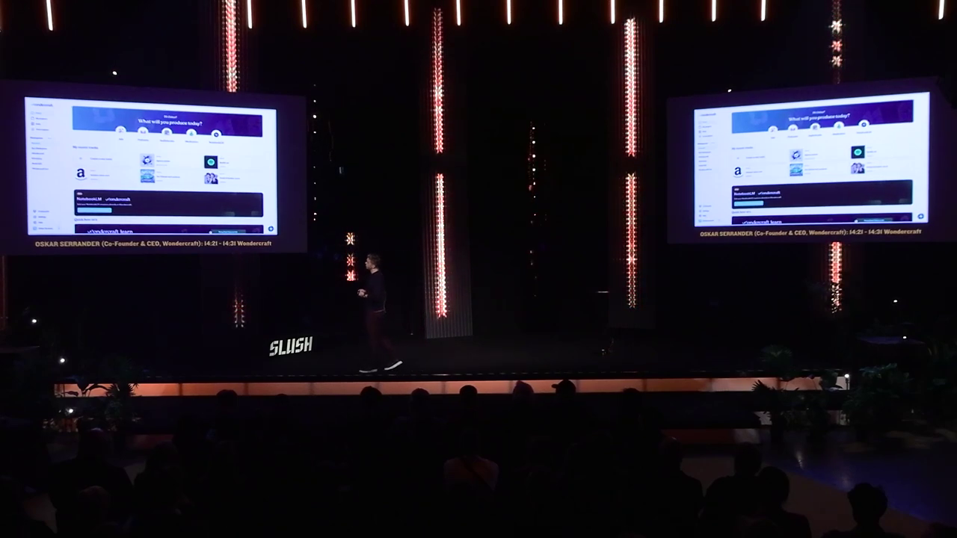
Import the NotebookLM podcast audio file and collapse the prompt panel to widen the transcript
left_click(229, 441)
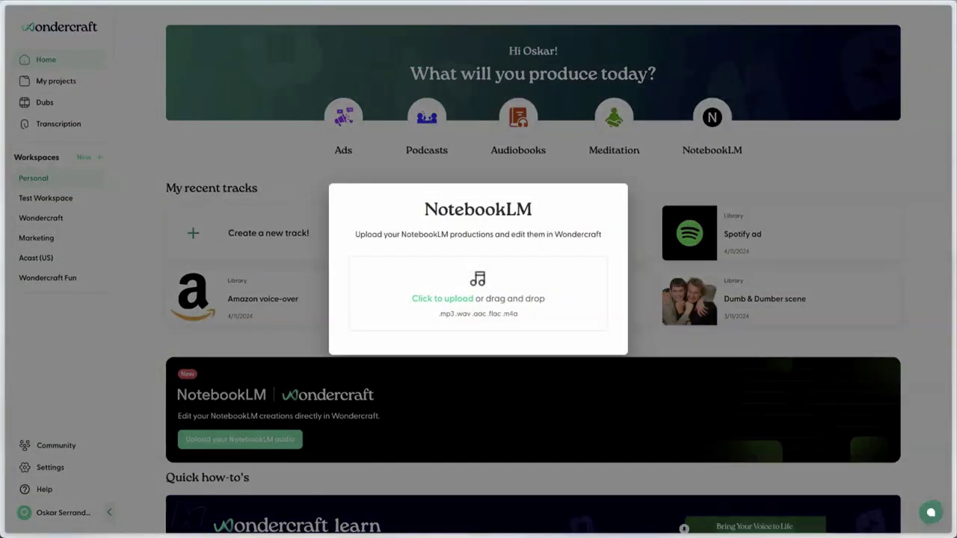
left_click_drag(774, 525, 493, 284)
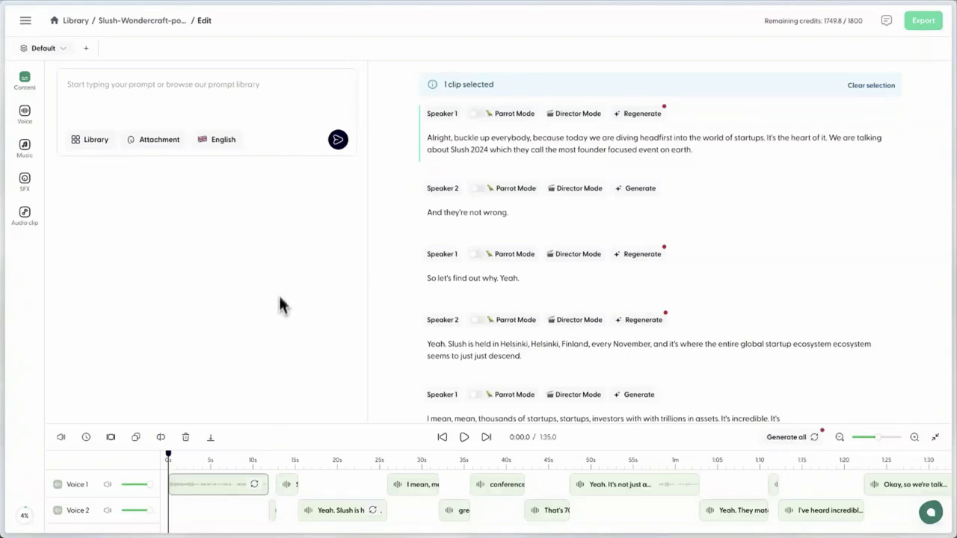
left_click(25, 78)
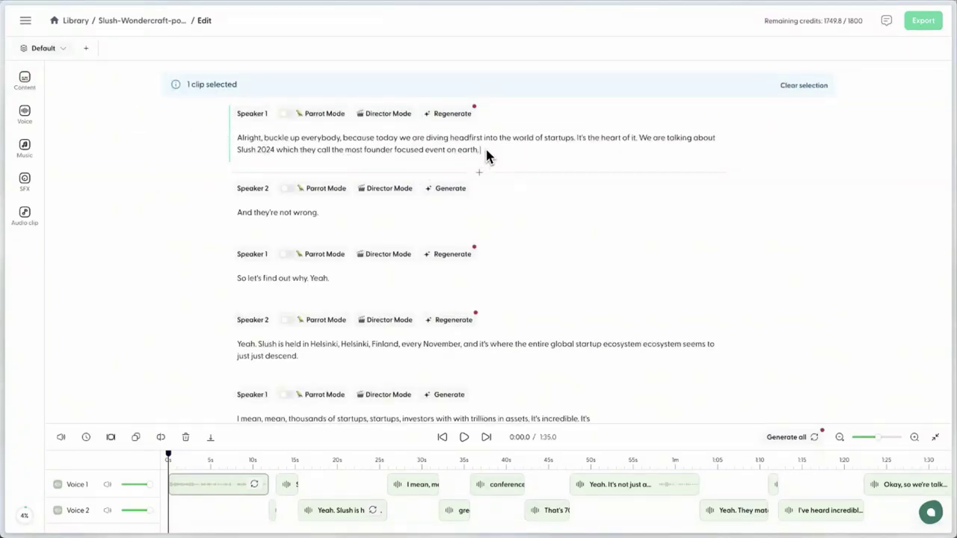
Replace Speaker 1's opening paragraph with a Wondercraft Founders Weekly intro that introduces Slush
left_click_drag(485, 147, 240, 138)
key("BackSpace")
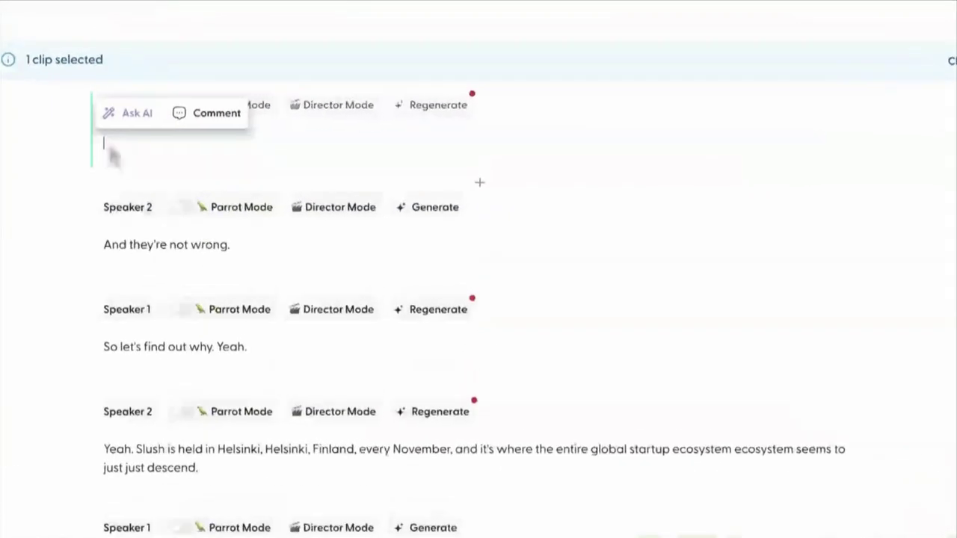
type("Hey folks, welcome back to another episode of W")
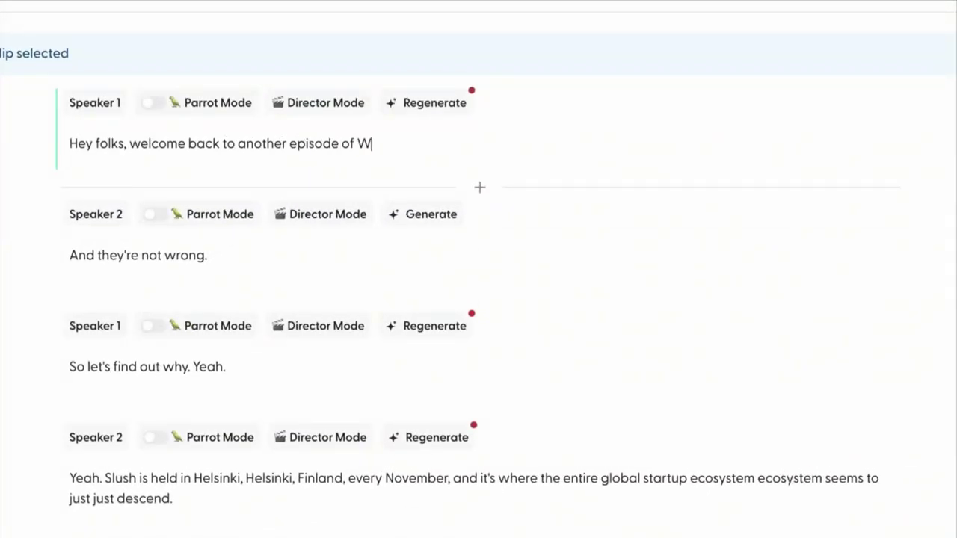
type("ondercraft Founders Weekly! I'm your host, Oskar, and thi")
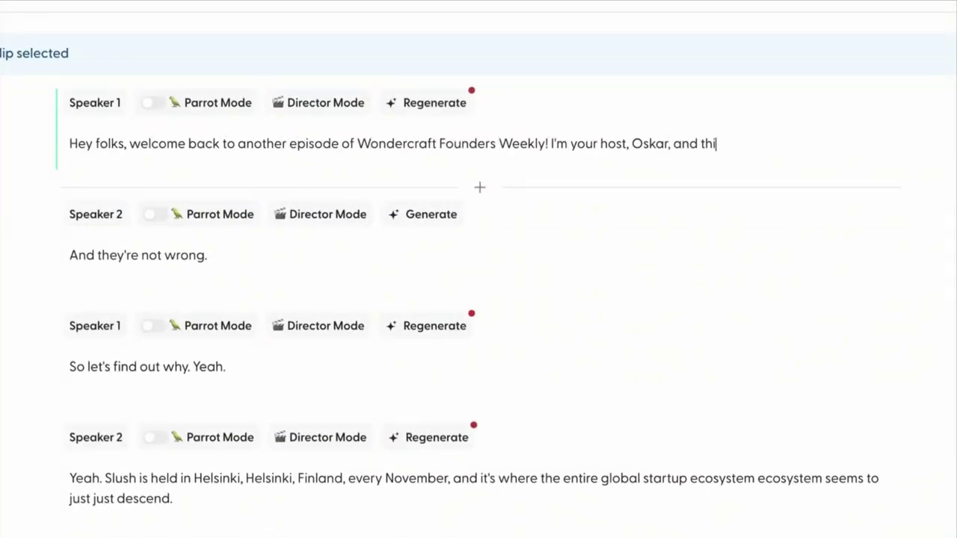
type("s episode is going to be all about Slush, the confr")
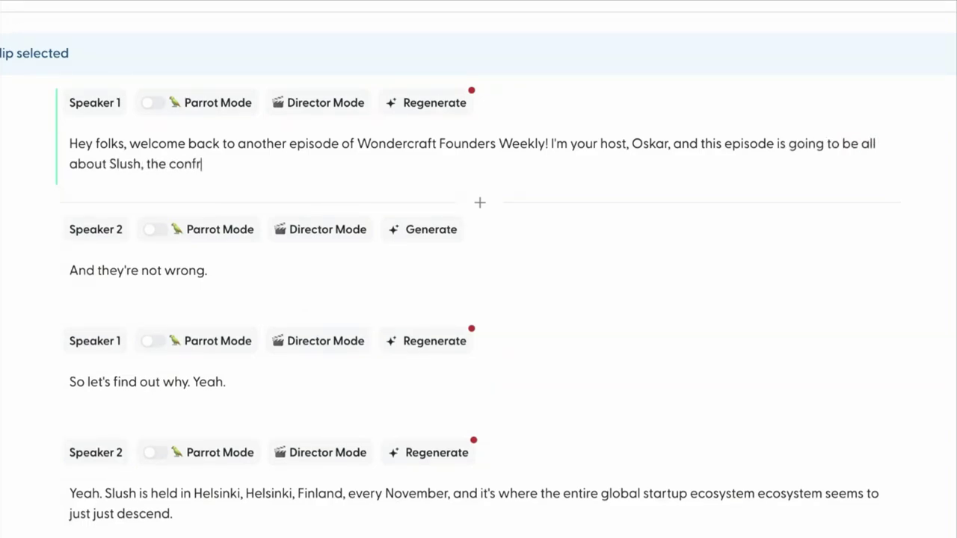
type("rence which everyone calls the most founder focused event on earth.")
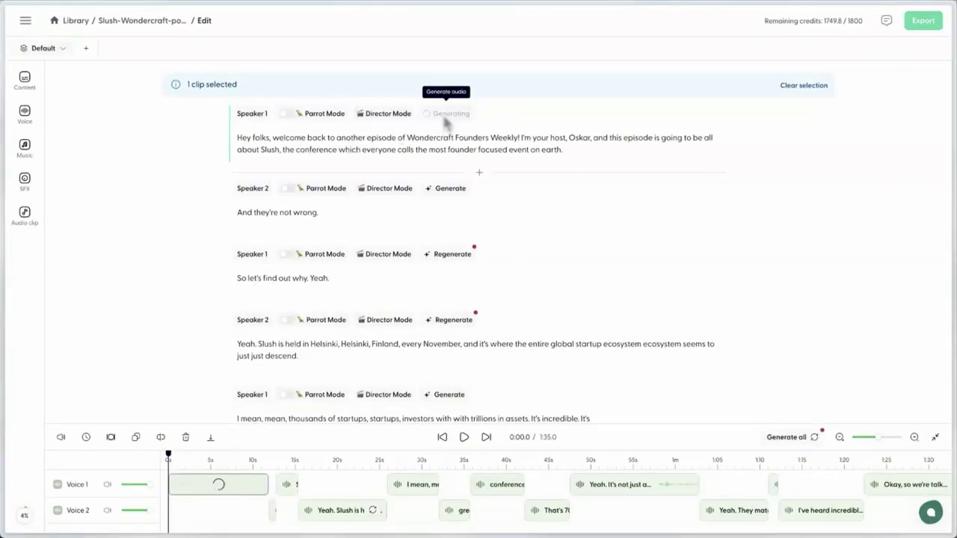
Play the episode from the start to hear the rewritten Founders Weekly intro
left_click(464, 438)
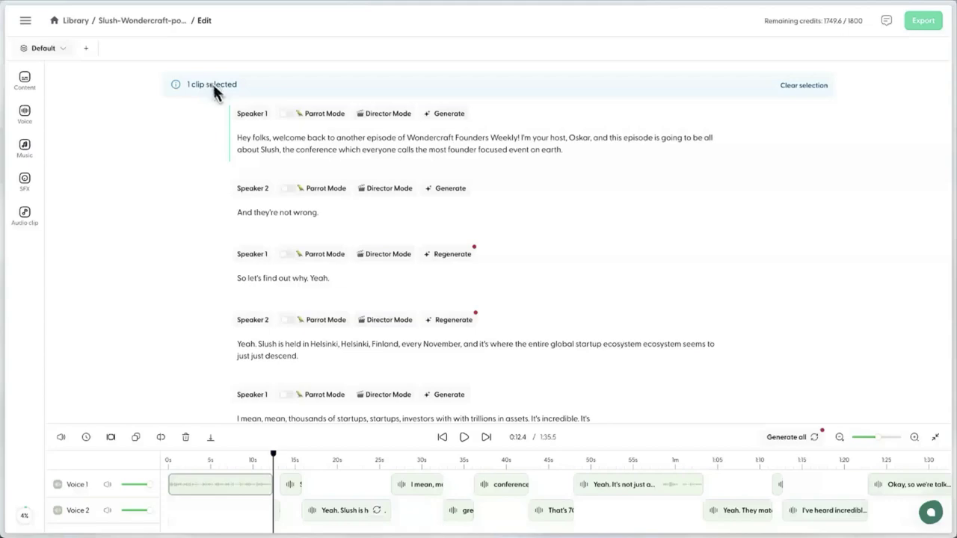
Browse Speaker 1's replacement voices and the options for adding a custom voice
left_click(251, 116)
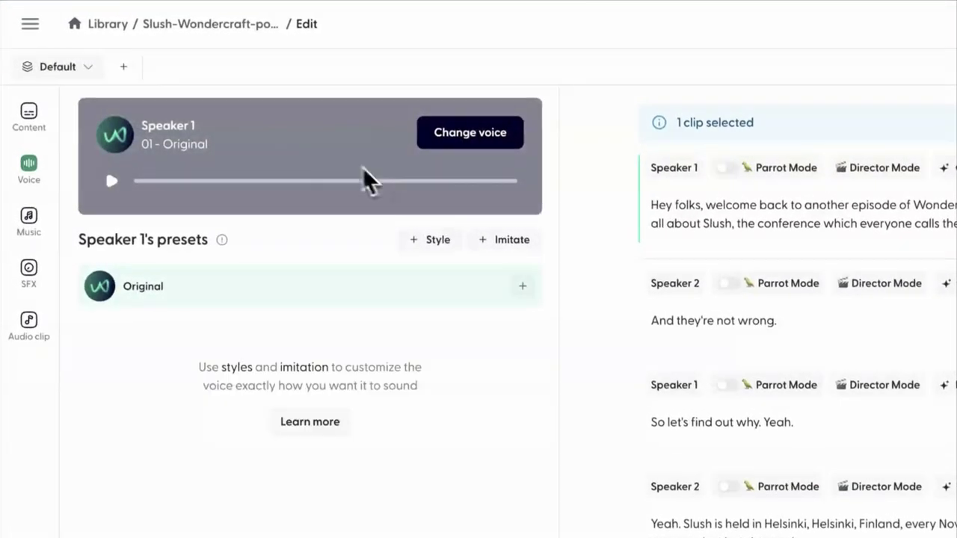
left_click(463, 132)
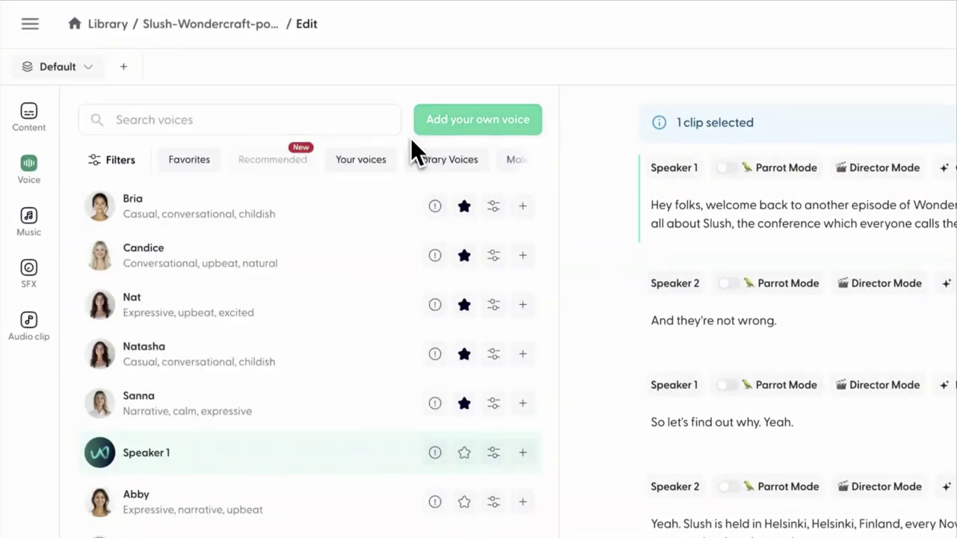
scroll(318, 236, "down", 5)
scroll(318, 236, "up", 5)
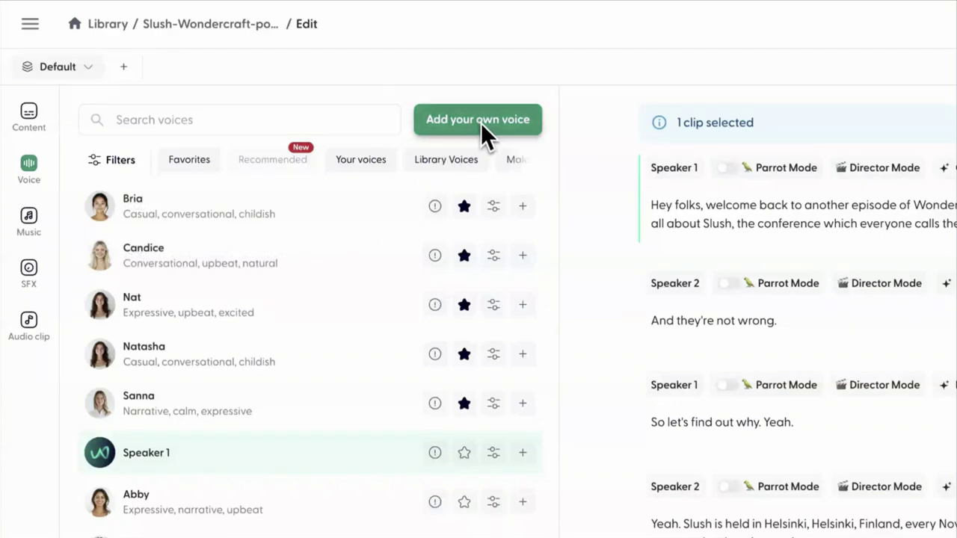
left_click(481, 123)
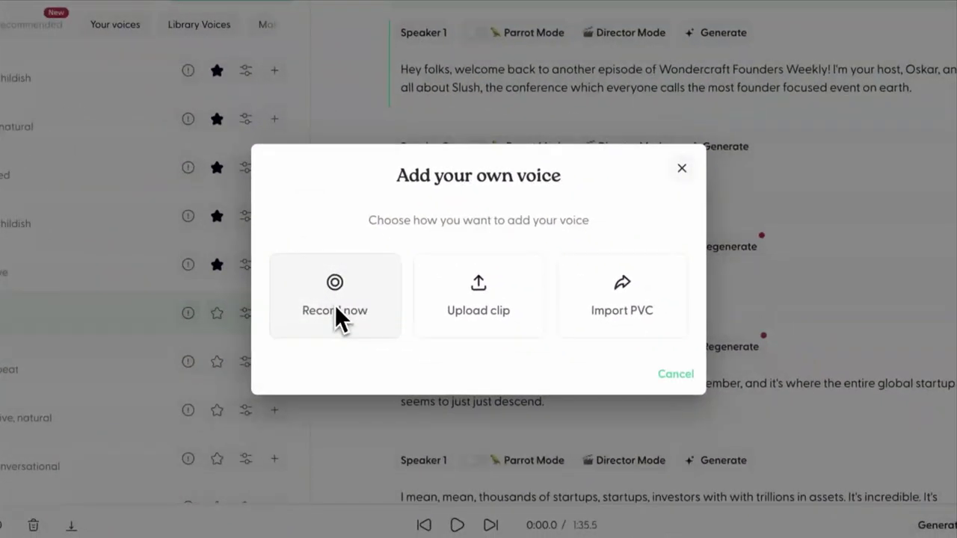
left_click(576, 448)
scroll(587, 288, "down", 10)
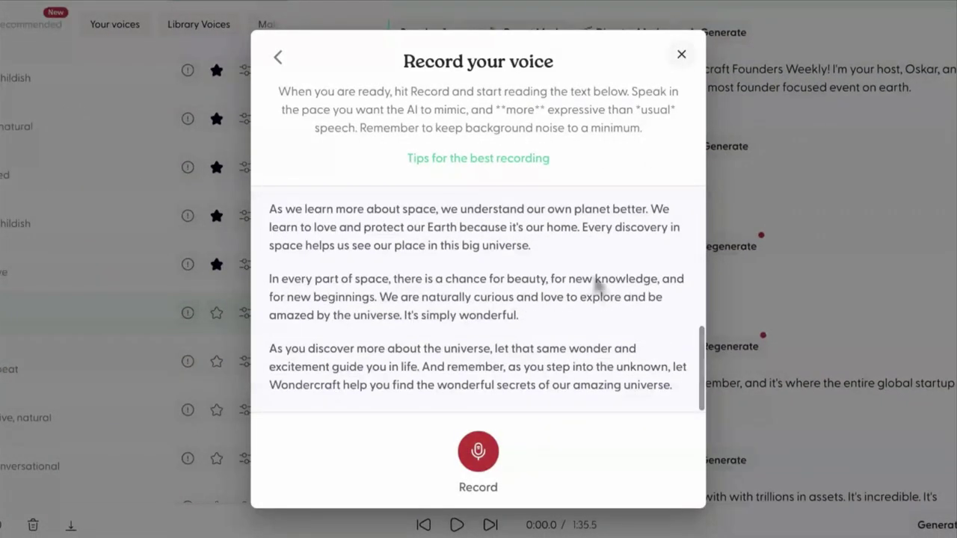
left_click(277, 58)
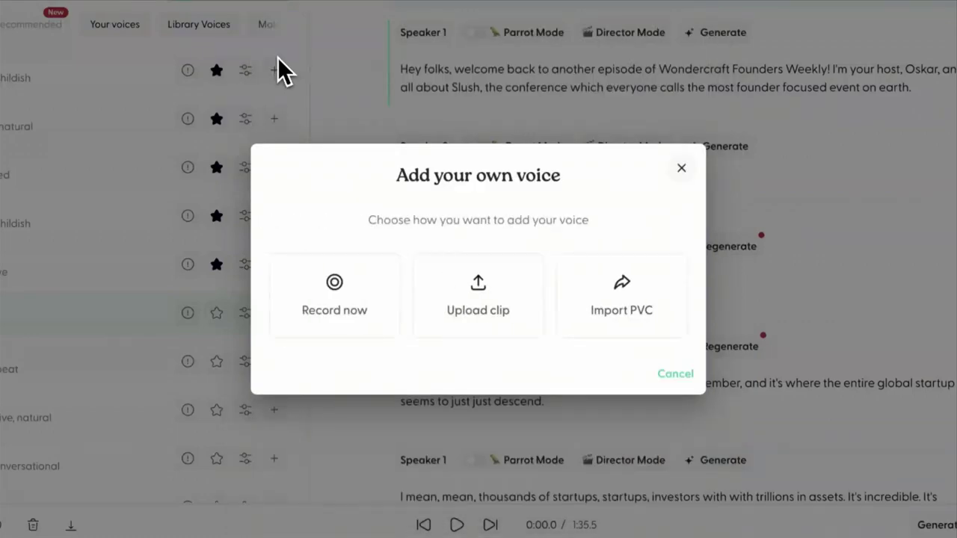
Clone a custom voice from the host's uploaded mp3, named after the host, with consent confirmed
left_click(467, 296)
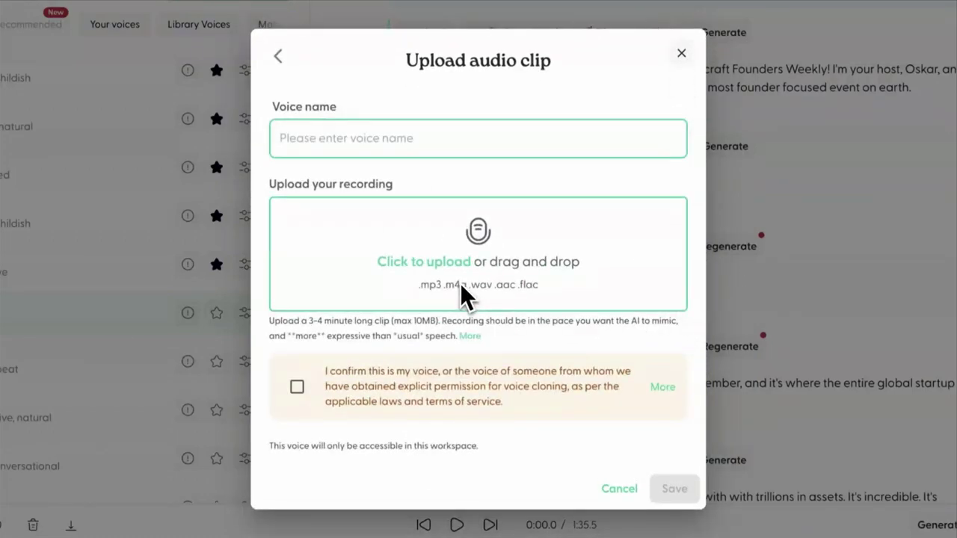
type("Oskar")
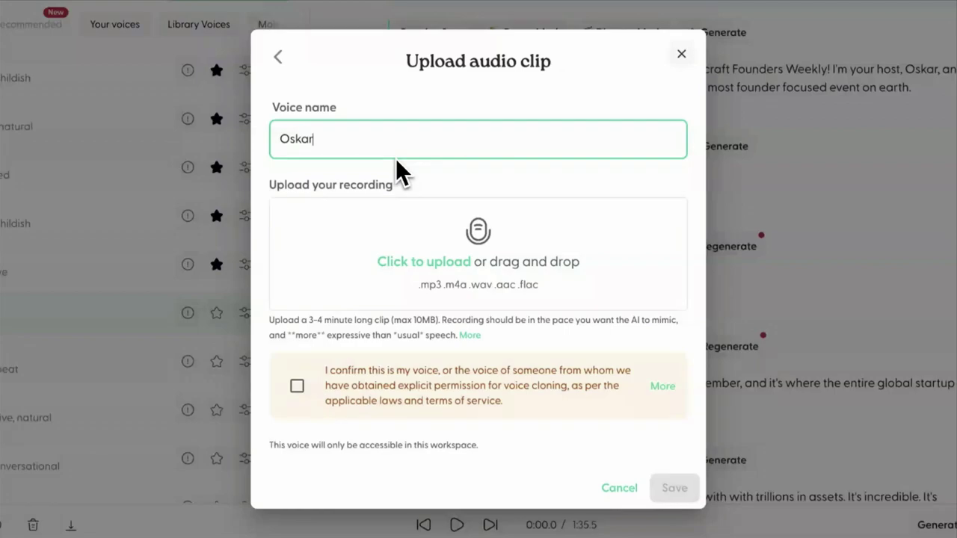
left_click_drag(572, 404, 589, 305)
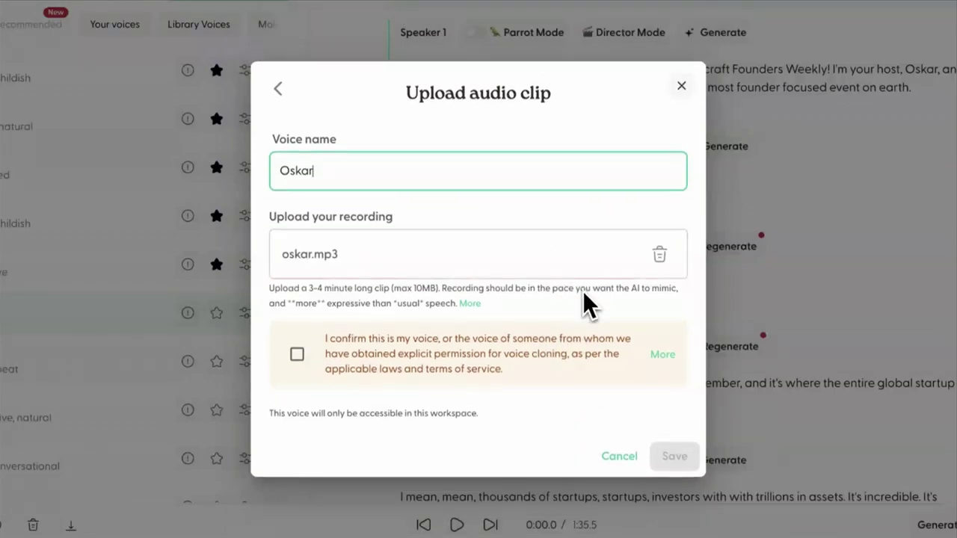
left_click(332, 365)
left_click(679, 458)
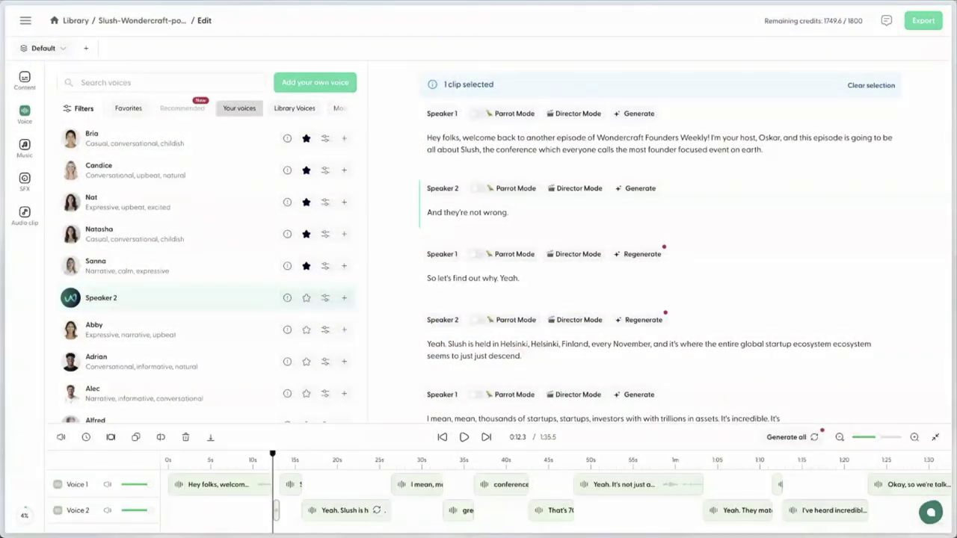
Apply the host's cloned voice to the intro clip, regenerate its audio, and play it back
left_click(442, 113)
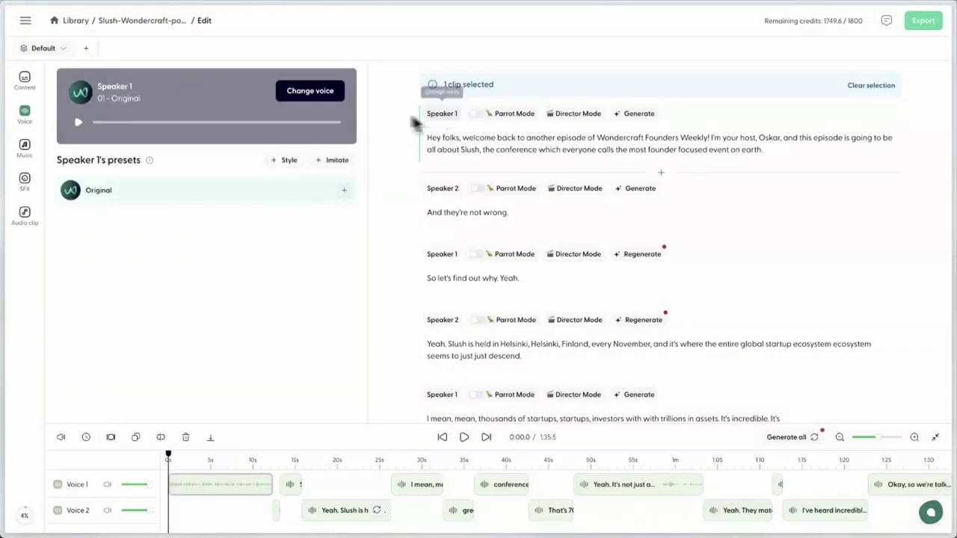
left_click(305, 95)
left_click(245, 109)
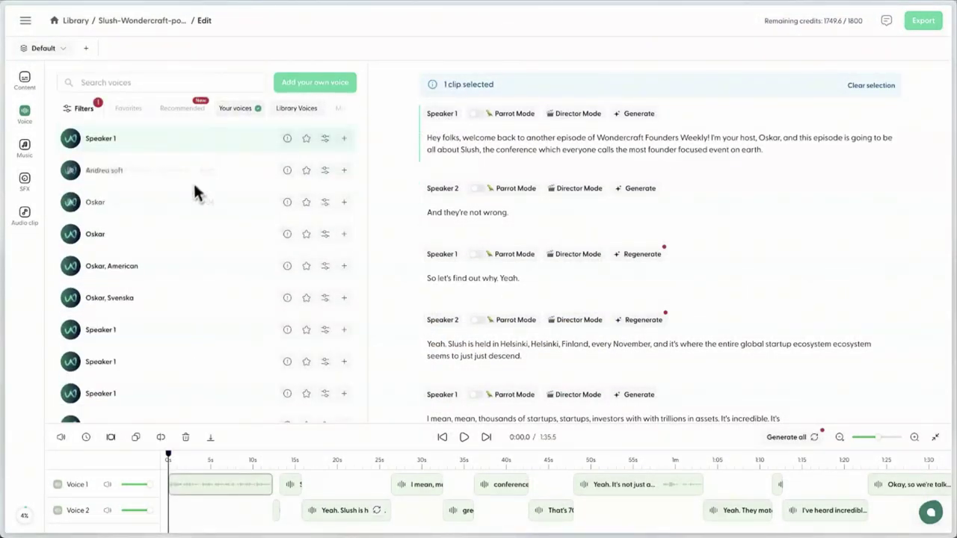
left_click(344, 202)
left_click(318, 223)
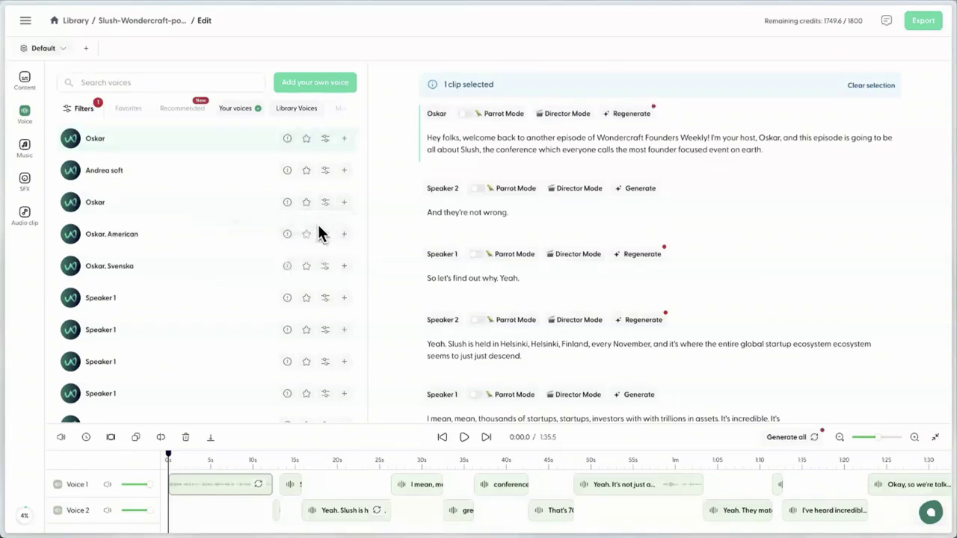
left_click(27, 122)
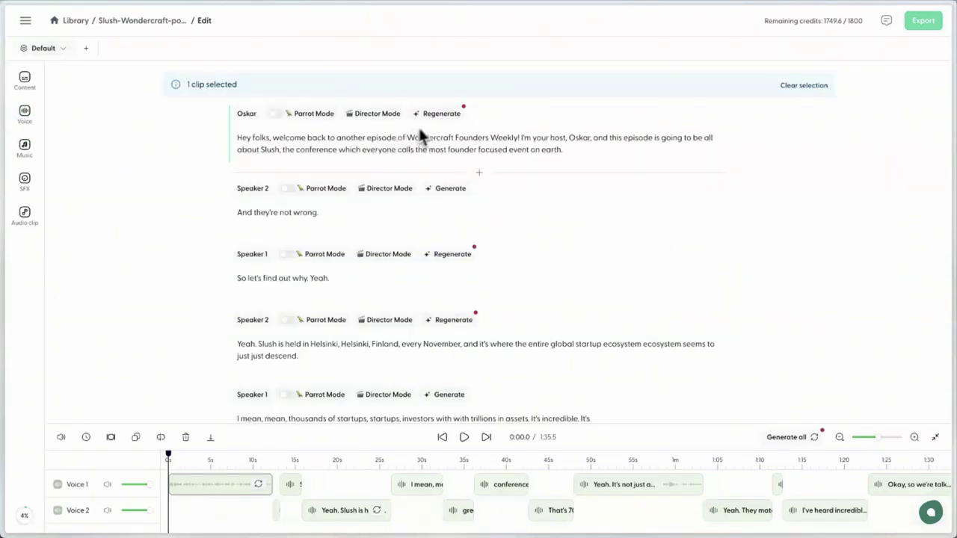
left_click(440, 113)
left_click(465, 437)
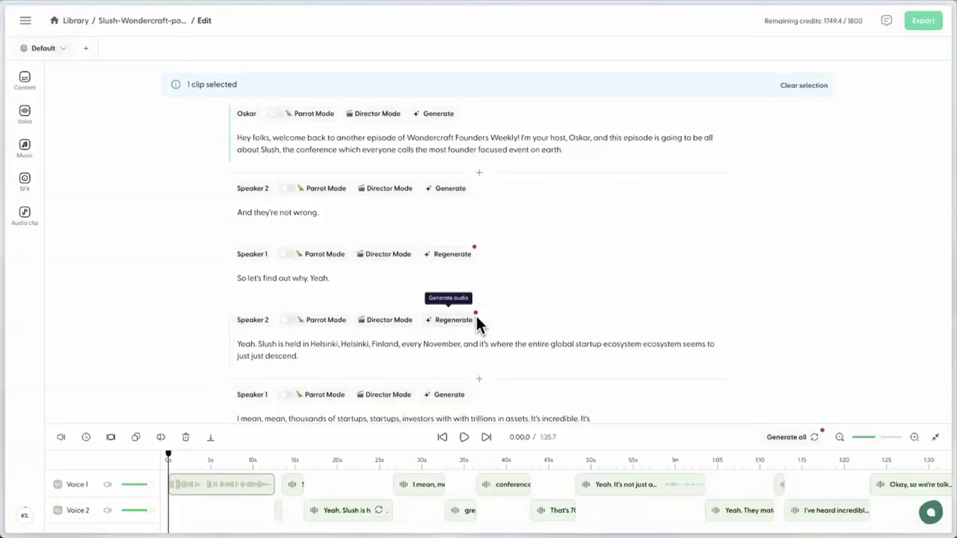
Record a 13-second Parrot Mode reading of the intro line and play the take back
left_click(275, 115)
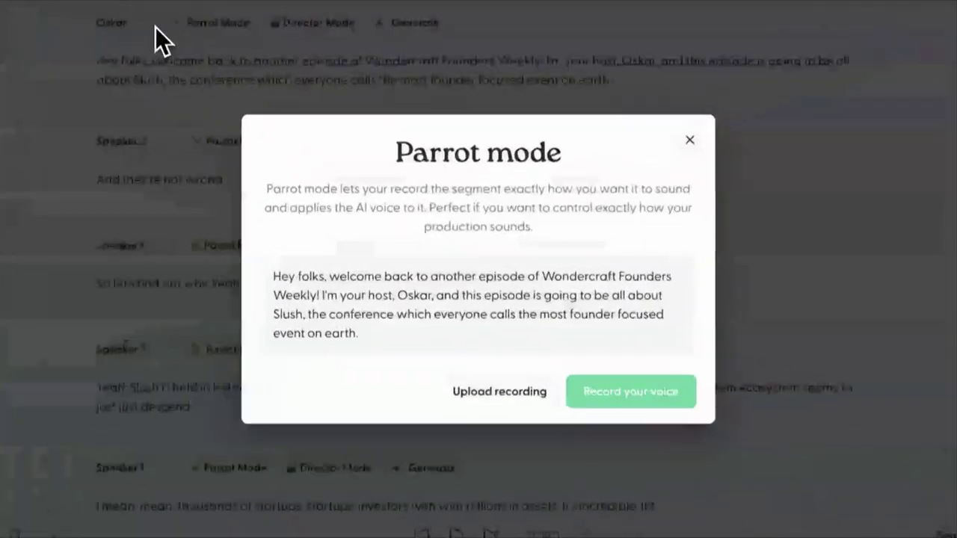
left_click(662, 415)
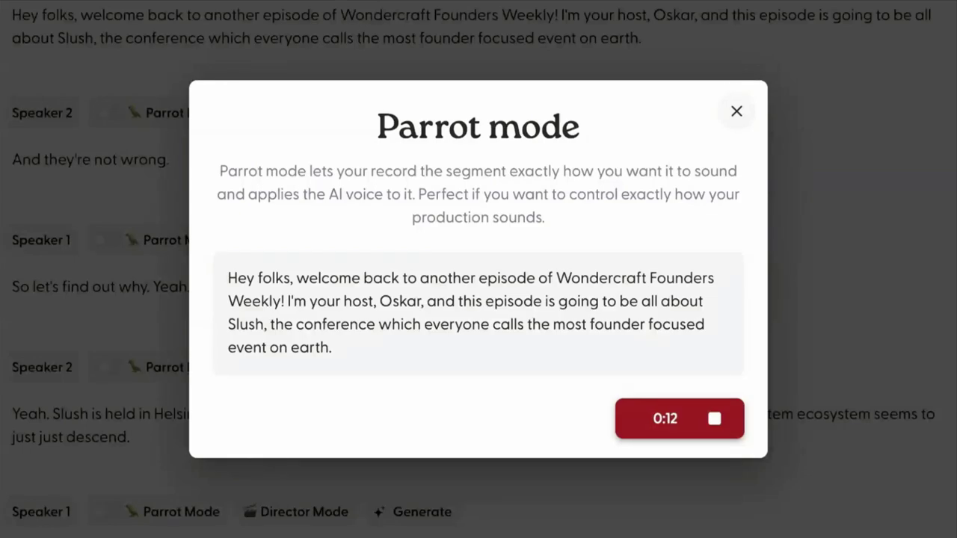
left_click(667, 423)
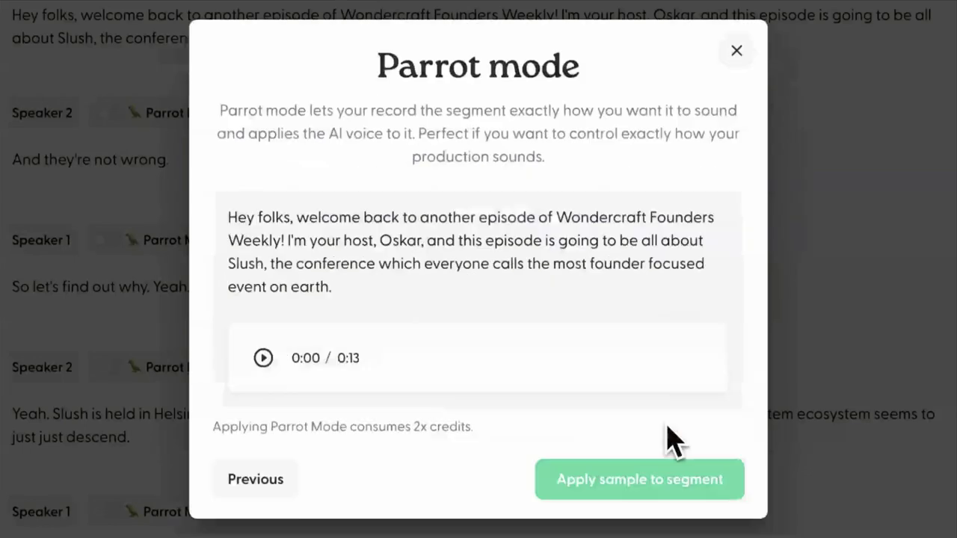
left_click(645, 480)
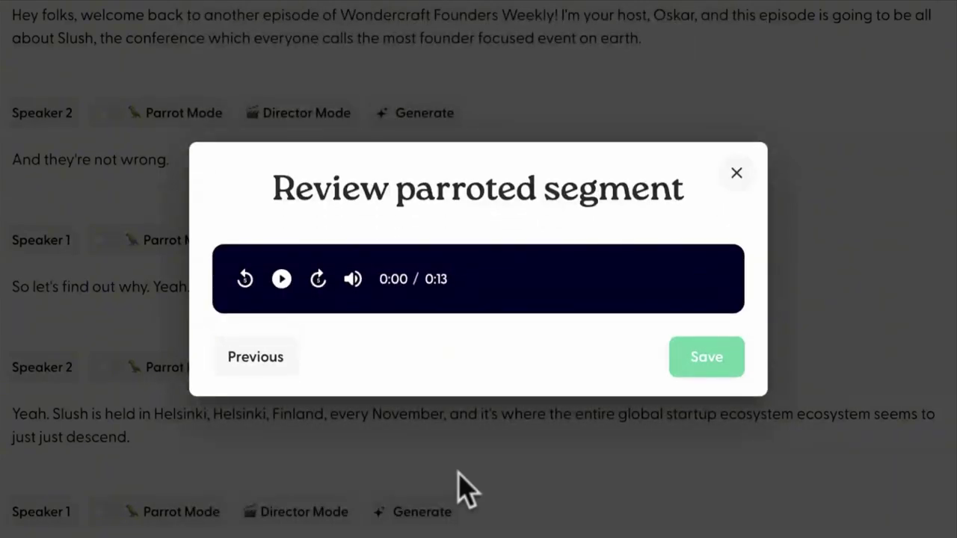
left_click(282, 278)
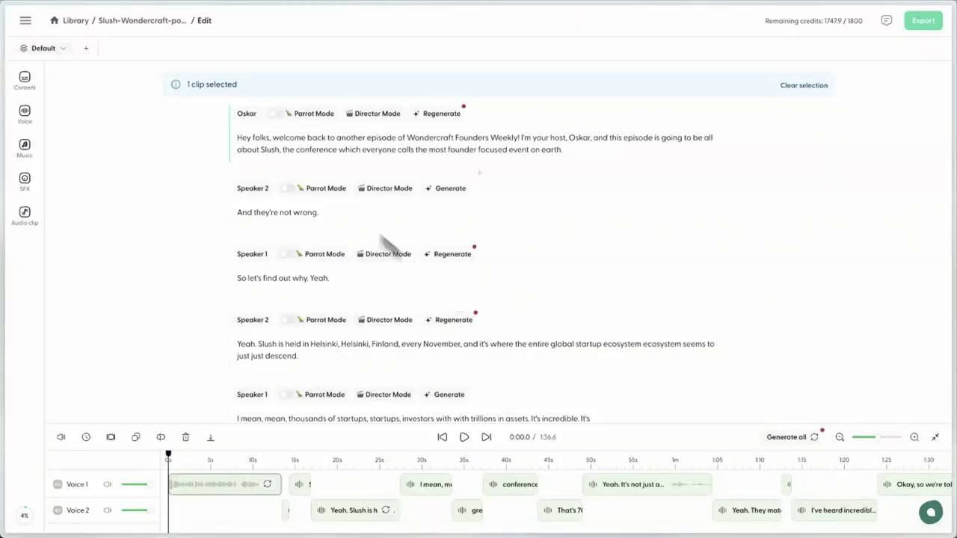
Preview the intro with a British accent and Neutral tone, then discard the style
left_click(245, 113)
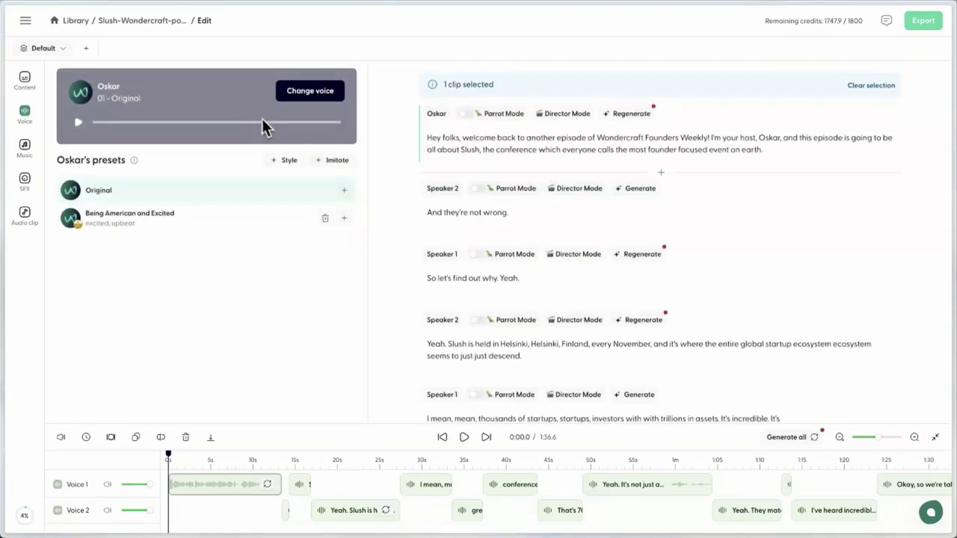
left_click(285, 163)
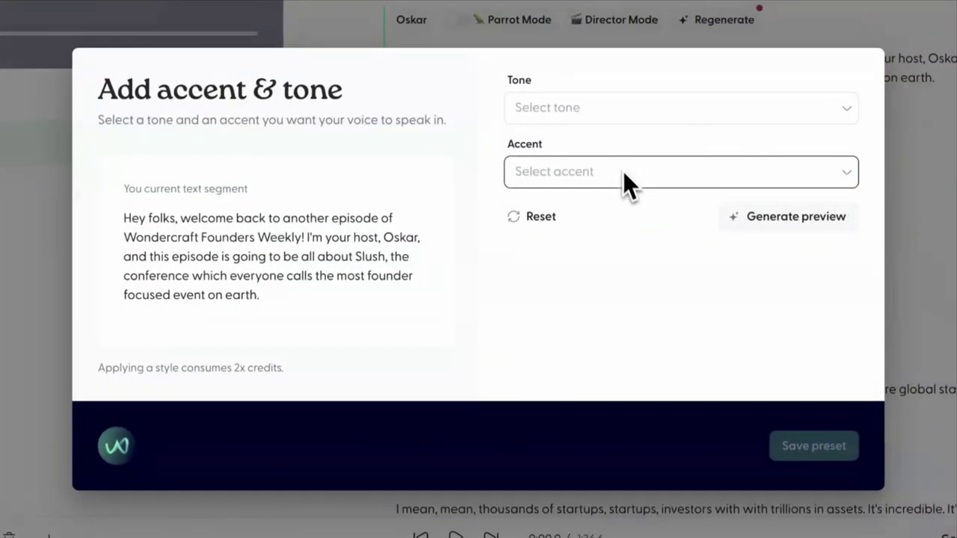
left_click(569, 209)
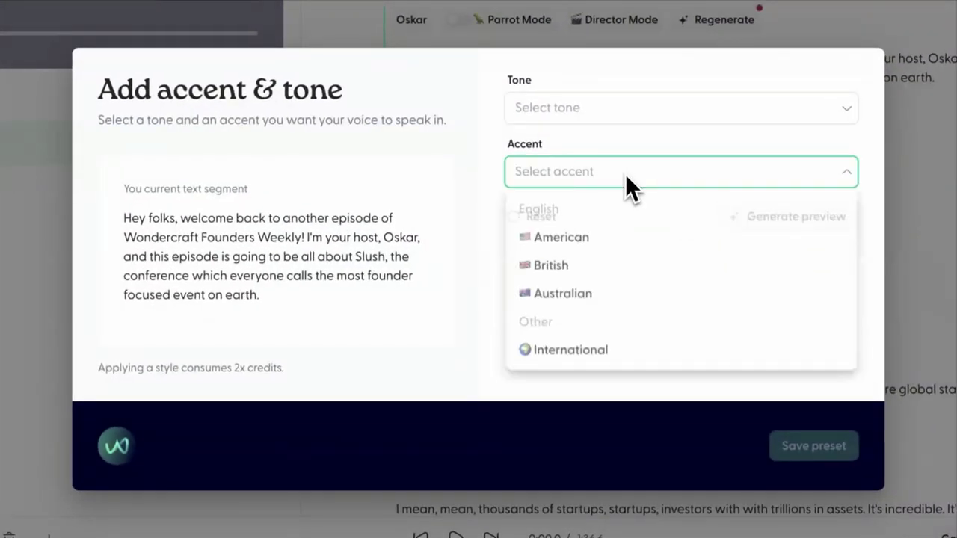
left_click(633, 269)
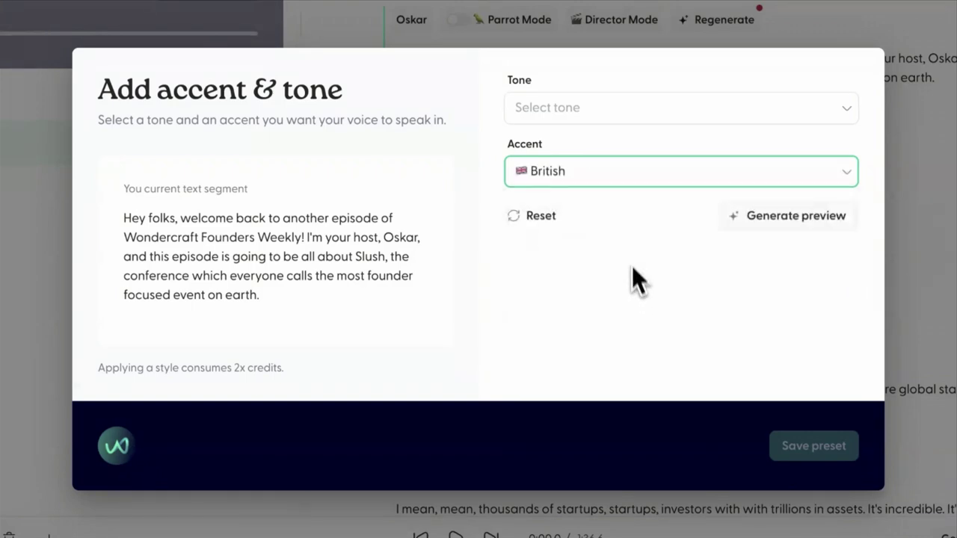
left_click(619, 119)
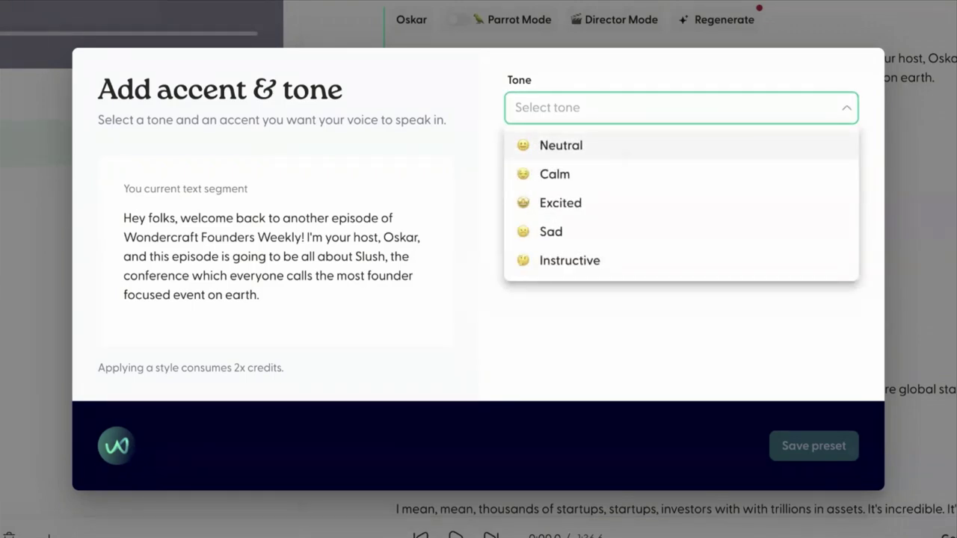
left_click(623, 150)
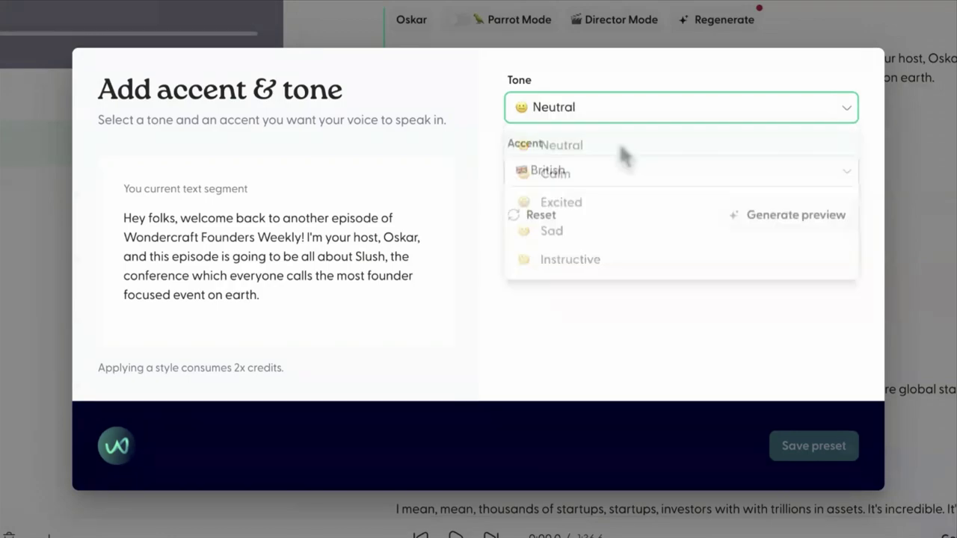
left_click(751, 216)
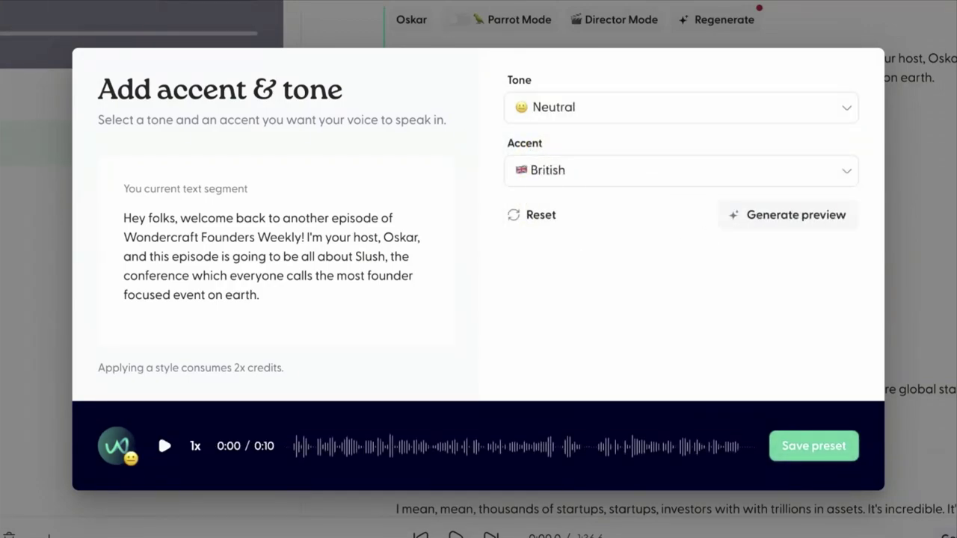
left_click(172, 445)
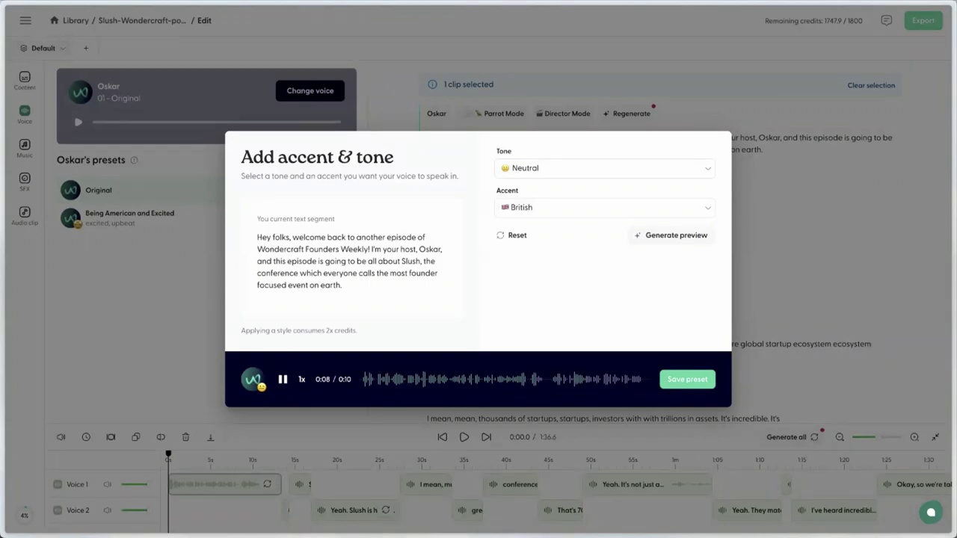
left_click(182, 310)
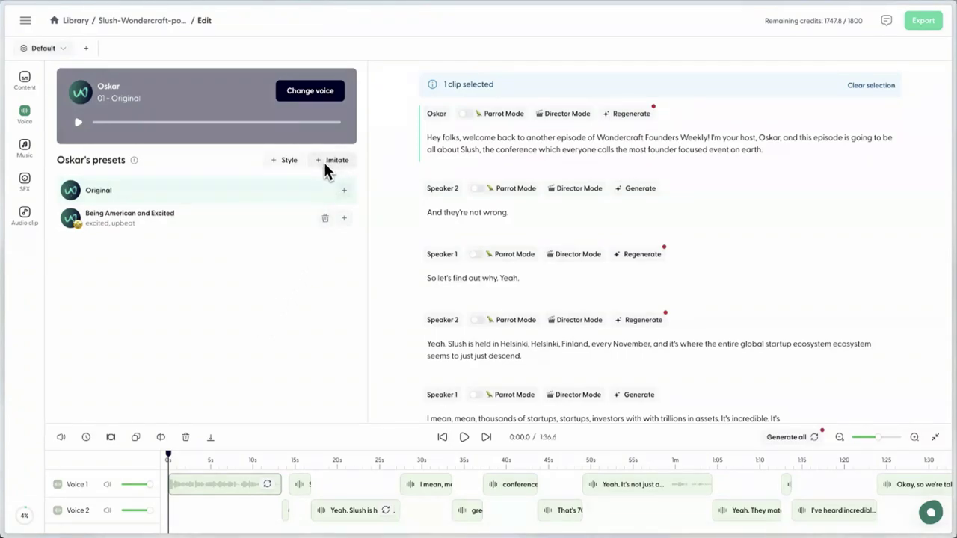
left_click(326, 162)
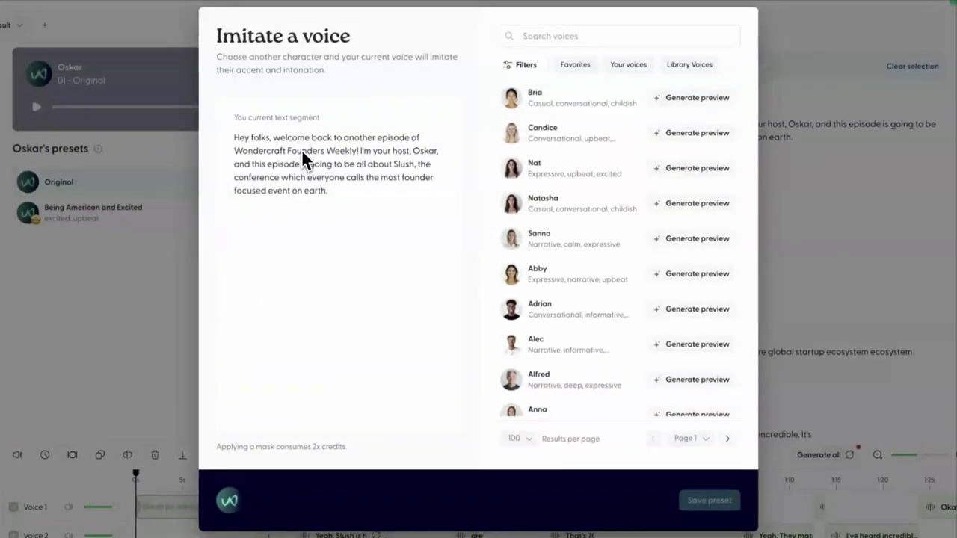
left_click(513, 379)
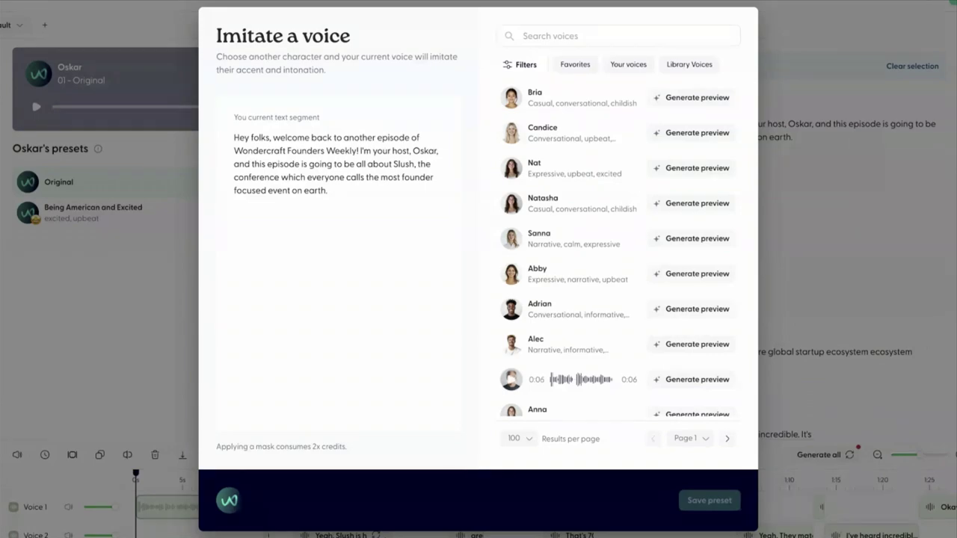
left_click(565, 36)
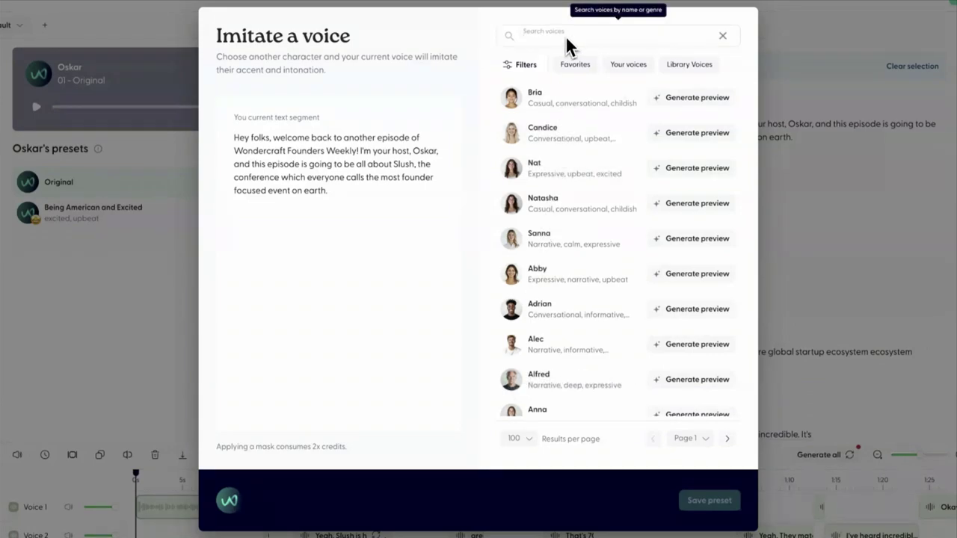
type("giovann")
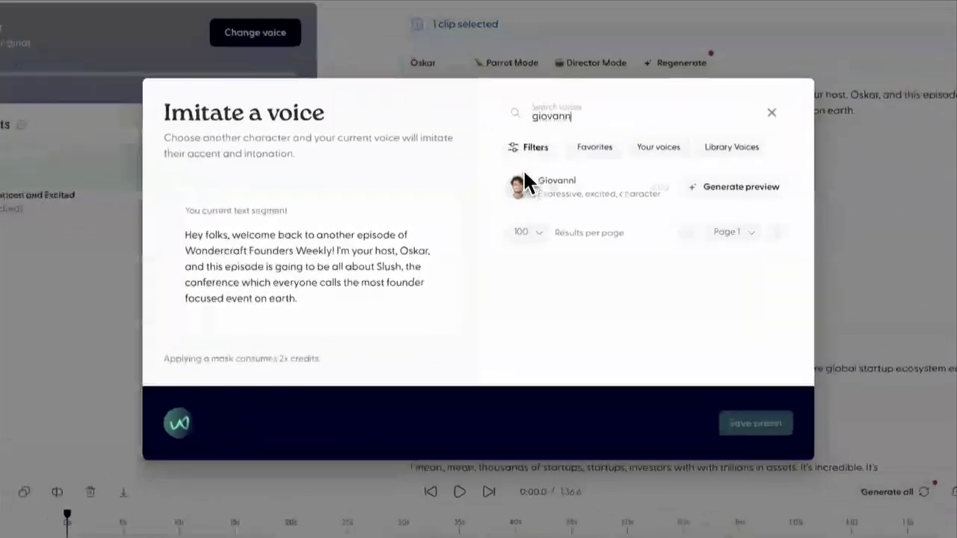
left_click(511, 201)
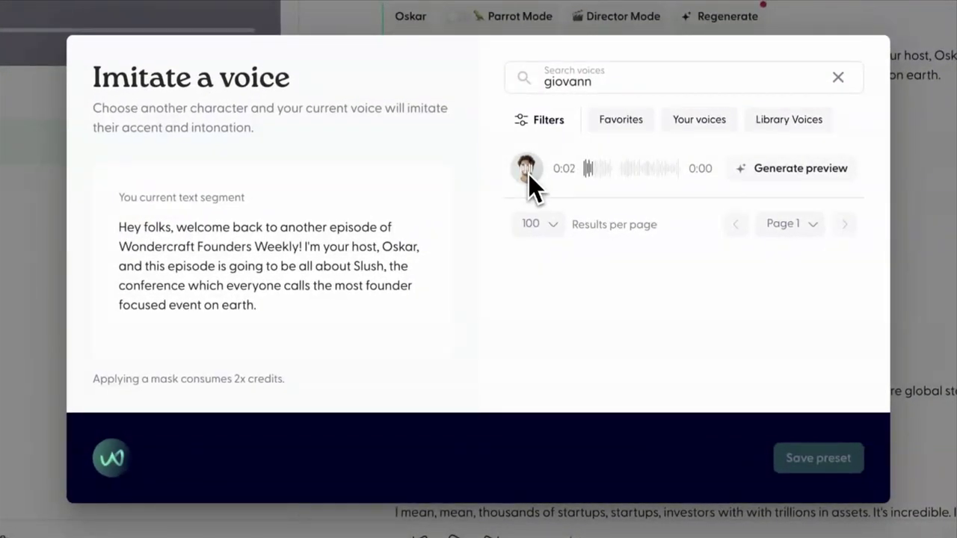
left_click(787, 168)
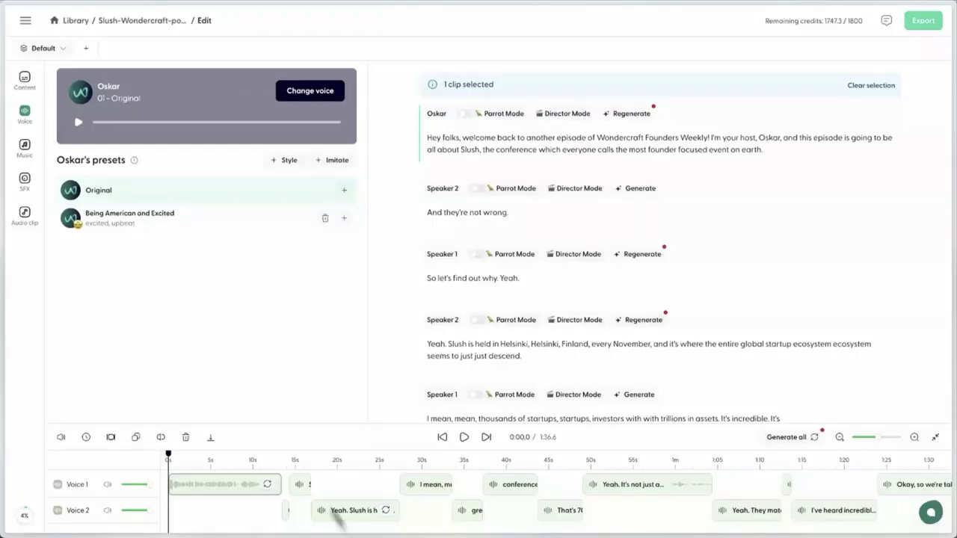
Re-perform the intro in Director Mode with 'Sound insecure and stutter' and approve the take
left_click(26, 112)
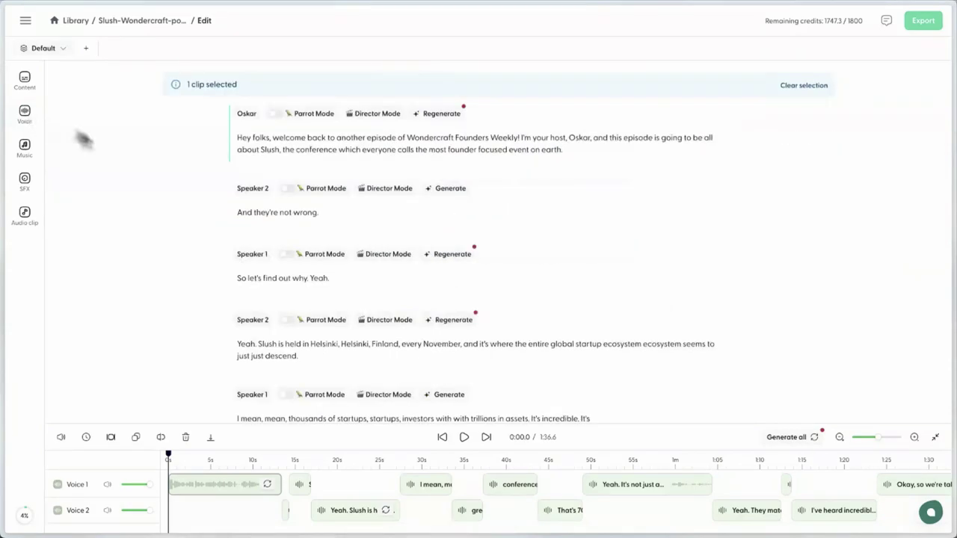
left_click(363, 118)
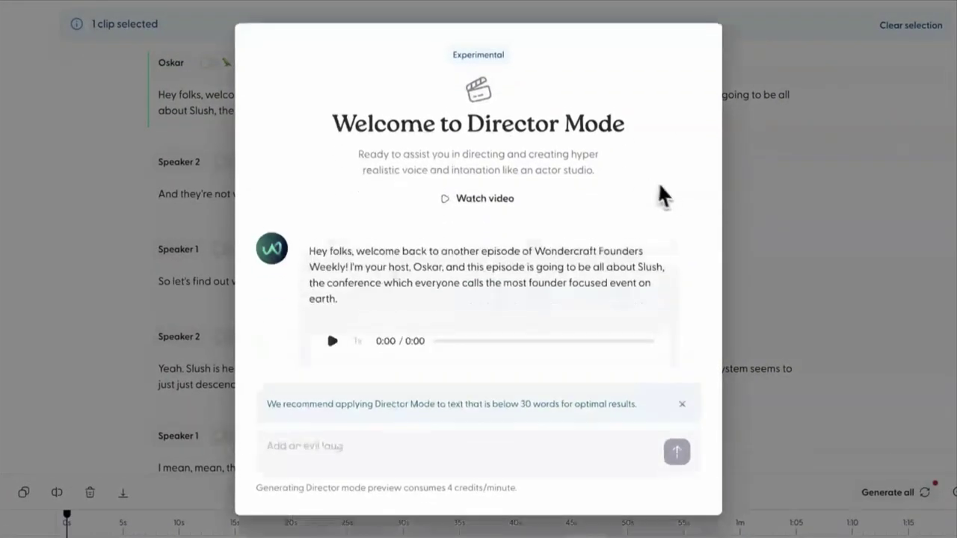
left_click(285, 457)
type("Sound insecure and stutter")
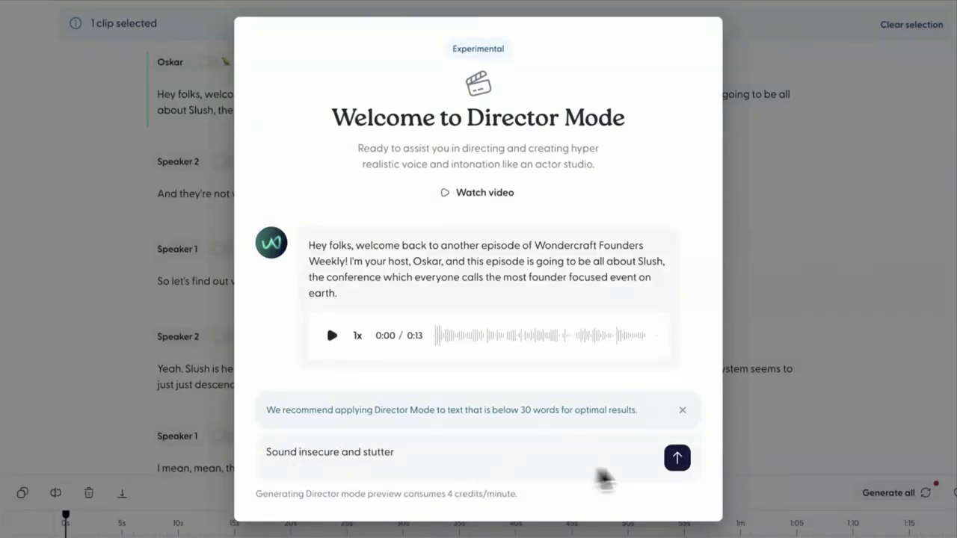
left_click(676, 458)
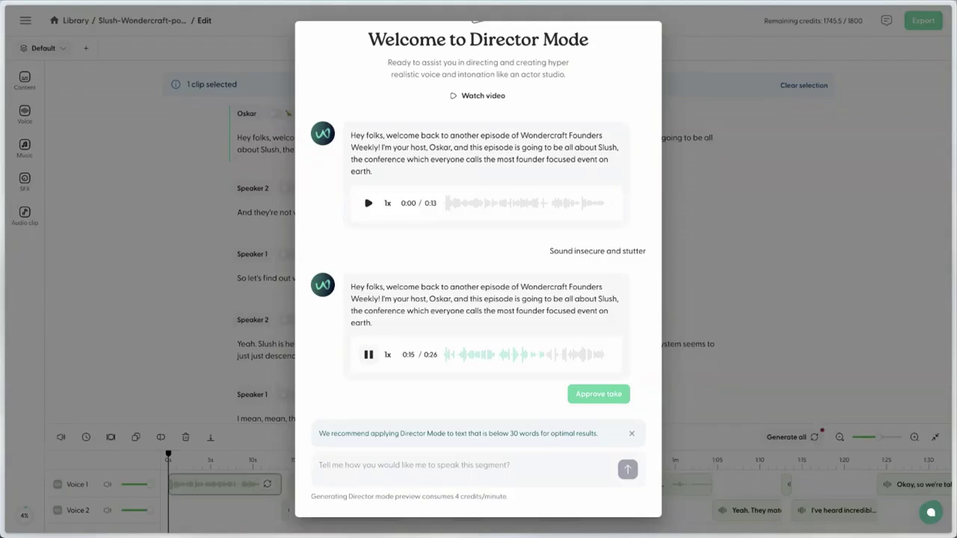
left_click(43, 133)
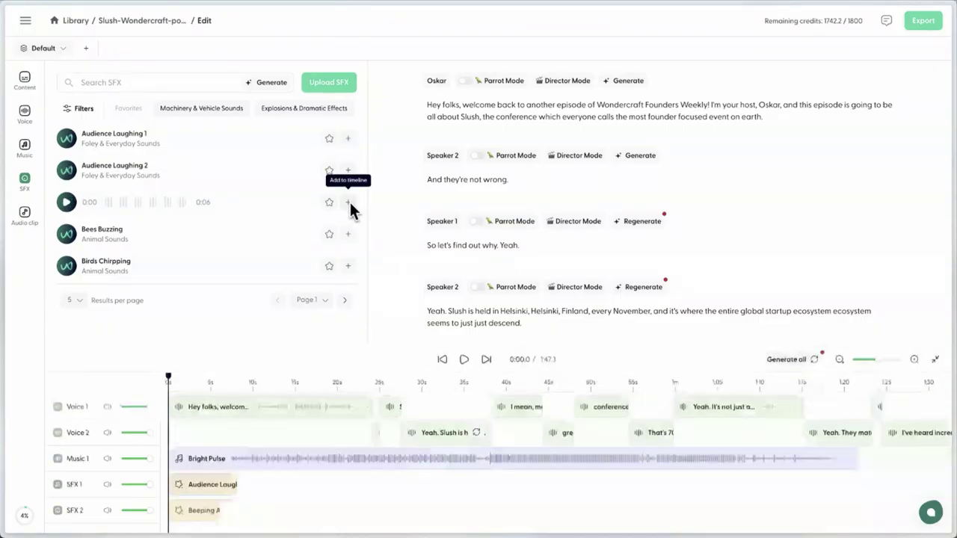
Add the jingle clip, placing the beeping effect at about 23s and the jingle at 46s
left_click(27, 218)
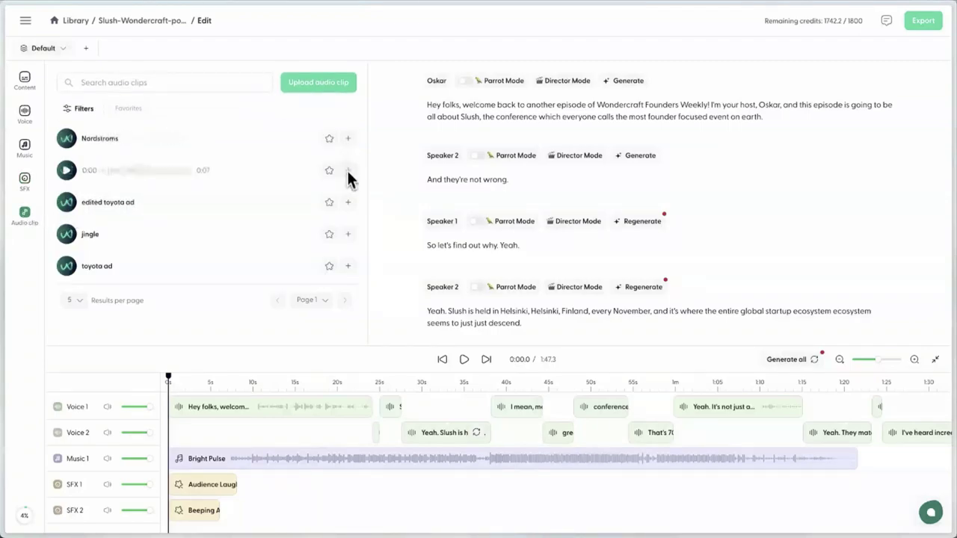
left_click(348, 233)
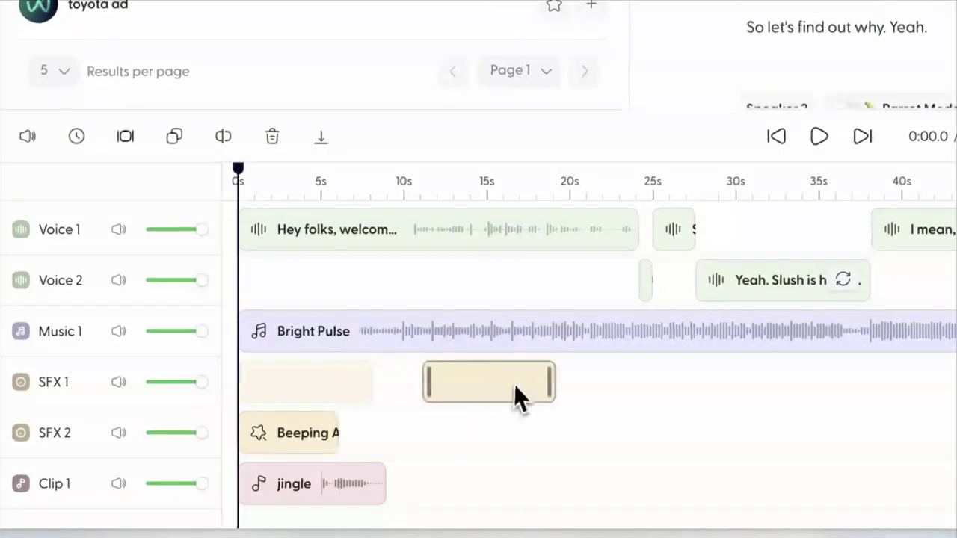
left_click_drag(281, 434, 658, 448)
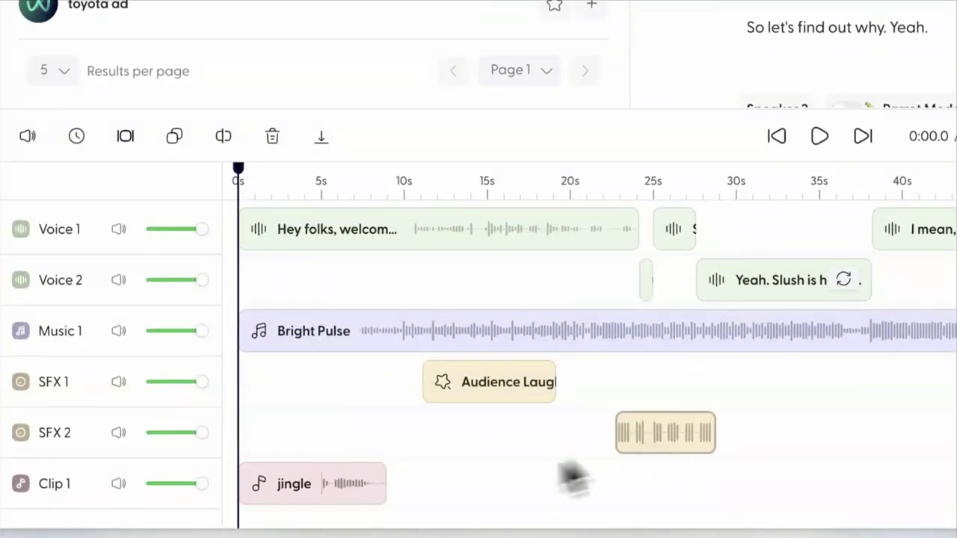
left_click_drag(377, 486, 956, 510)
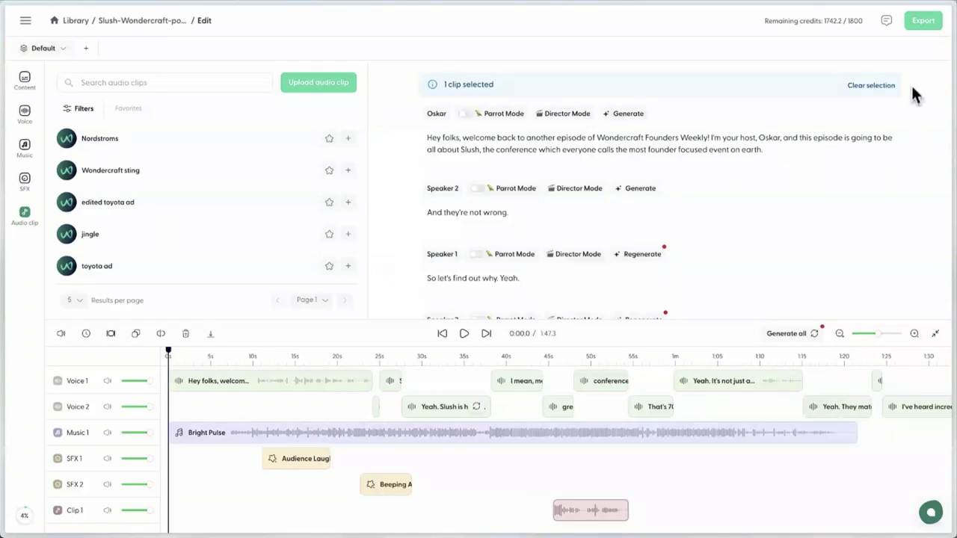
Show the Download export settings: MP3 at 96k bitrate with the Default variant
left_click(924, 27)
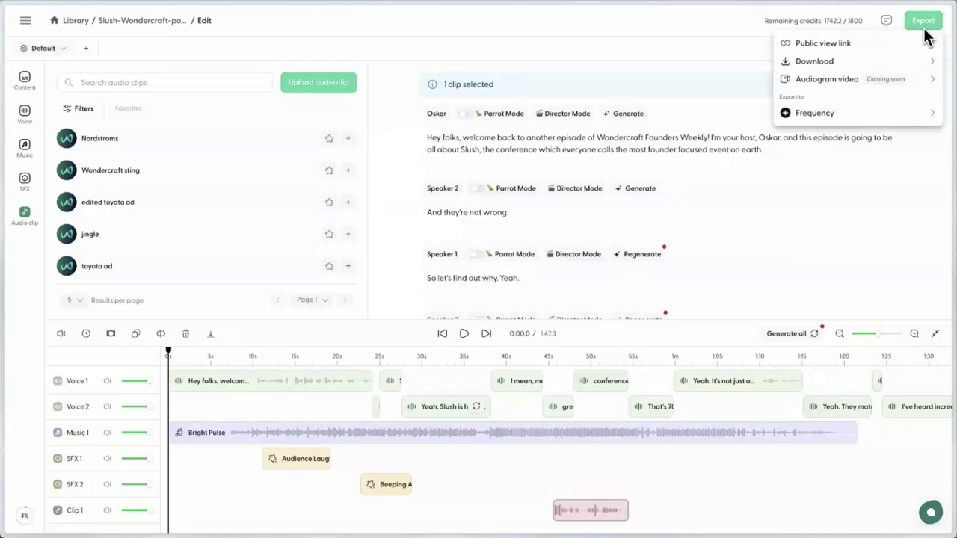
left_click(814, 60)
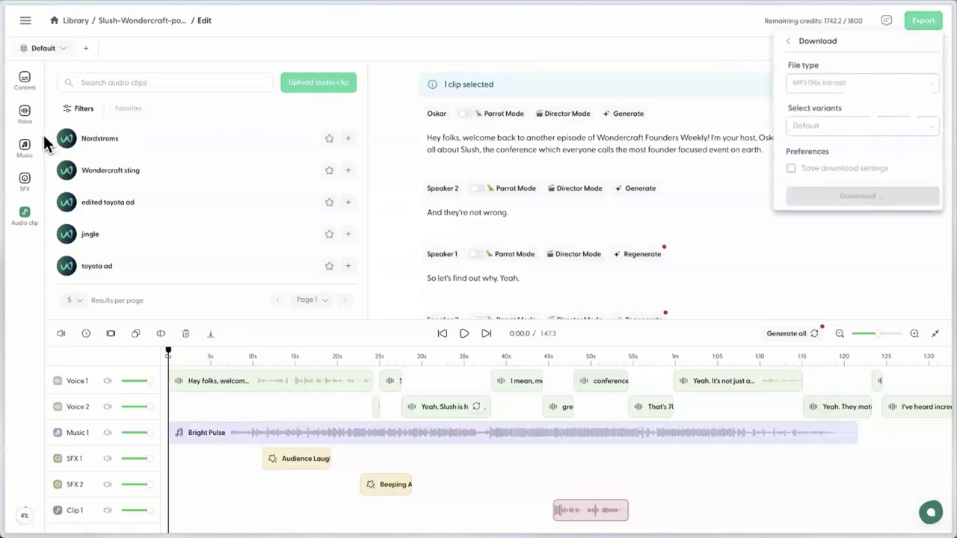